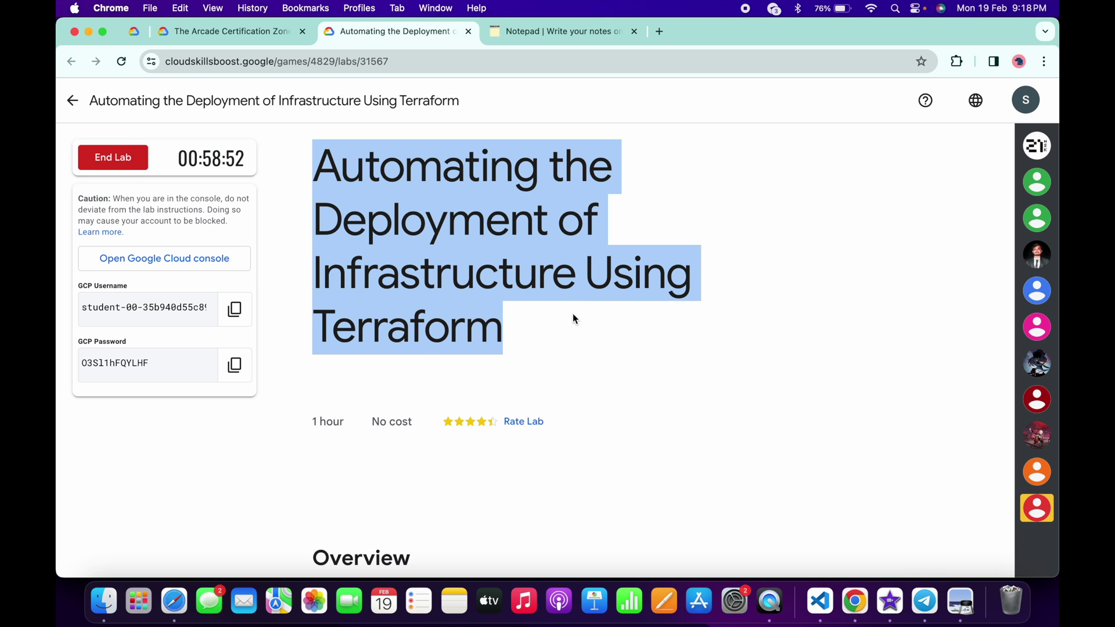
# - Open the lab's Cloud Console in a private window and accept the Terms of Service
pyautogui.hotkey('ctrl', 'Right')
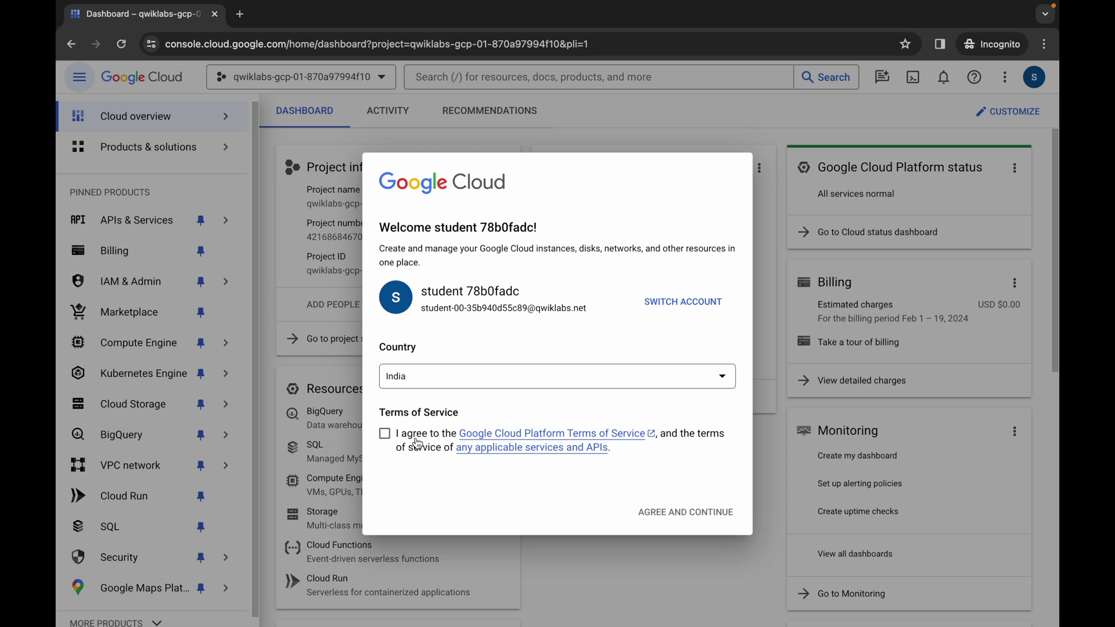
pyautogui.click(384, 434)
pyautogui.click(694, 510)
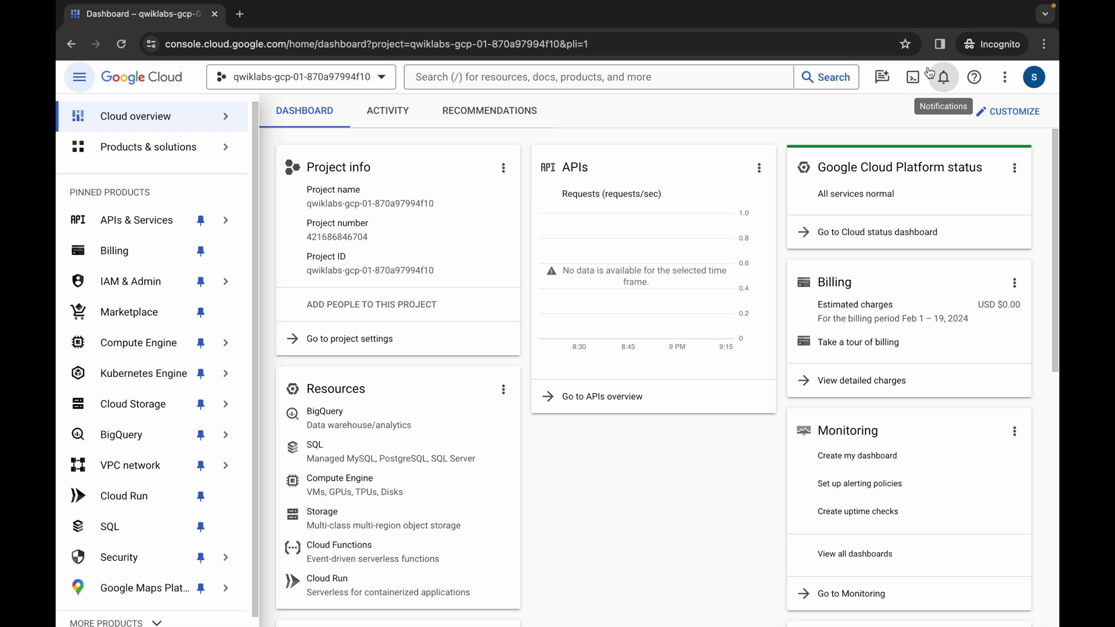
# - Start a Cloud Shell session with the sidebar collapsed and the shell panel enlarged
pyautogui.click(917, 75)
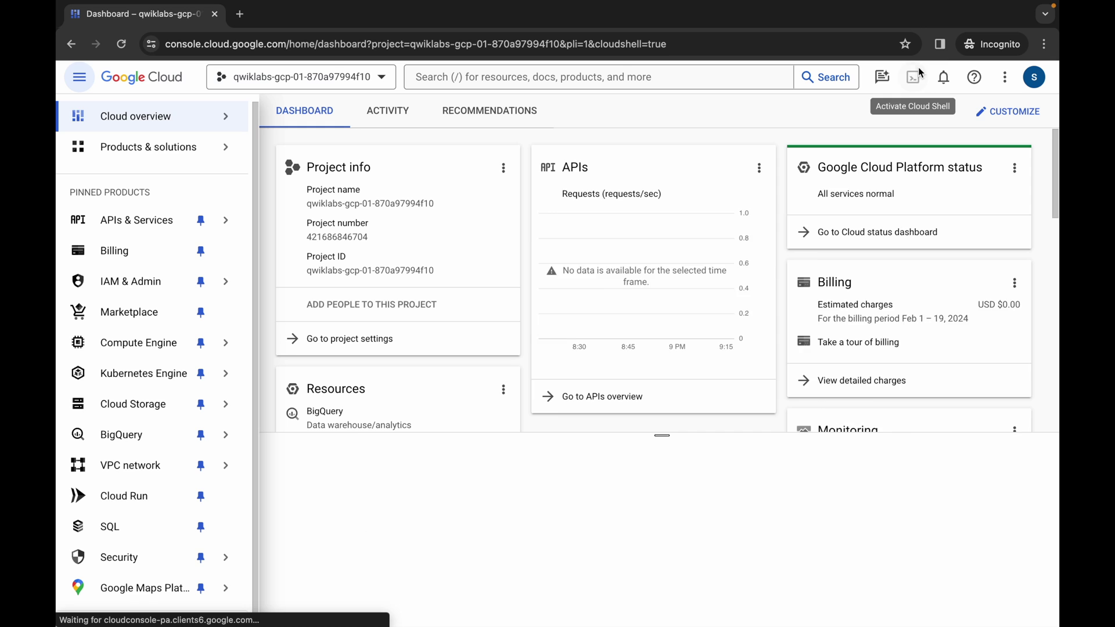
pyautogui.click(79, 77)
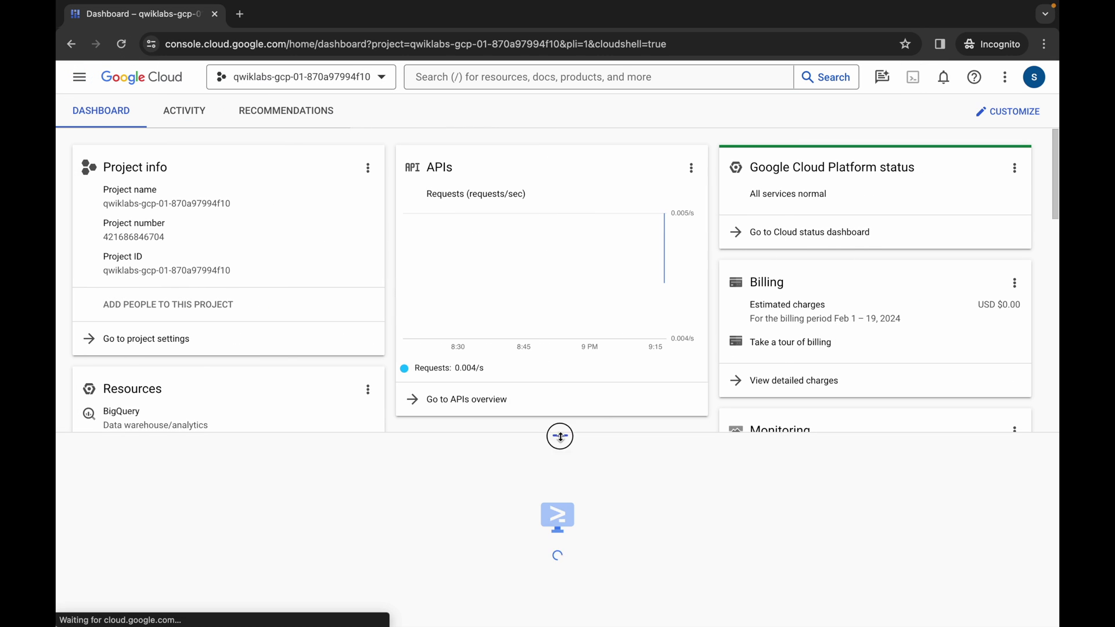
pyautogui.moveTo(560, 436); pyautogui.dragTo(526, 8)
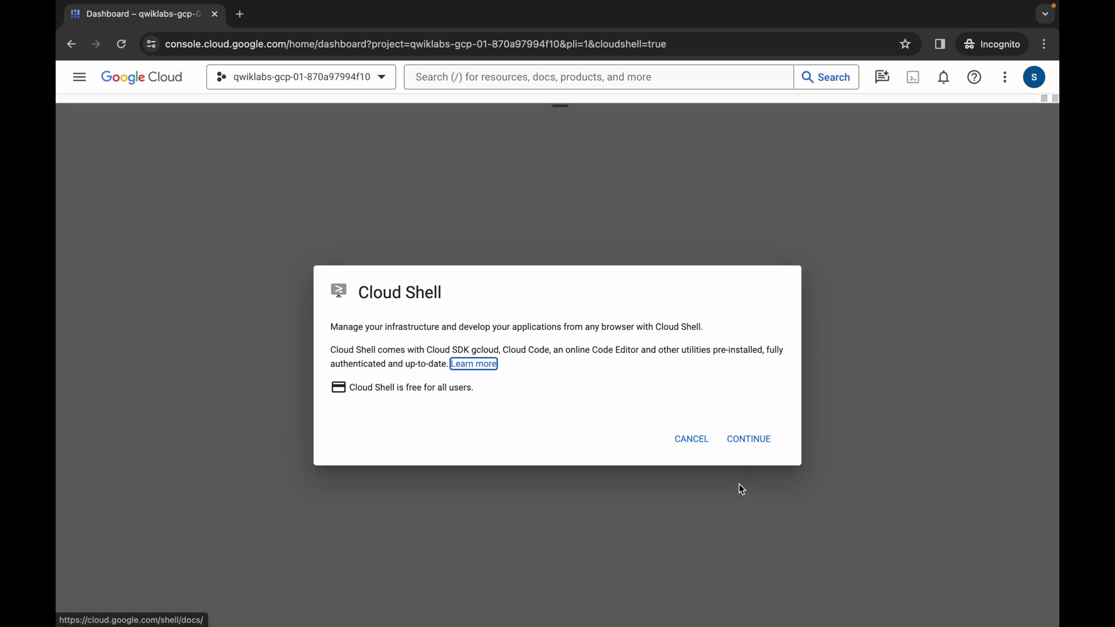
pyautogui.click(742, 439)
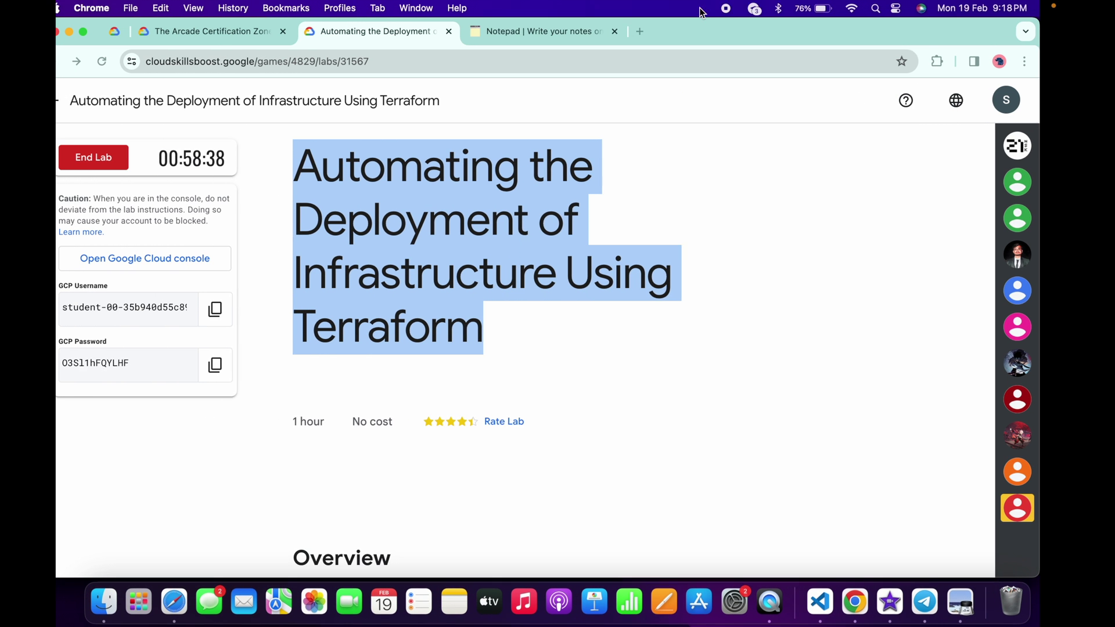
# - Select the mynet-us-vm zone us-east4-c in the lab's Terraform resources table
pyautogui.click(523, 33)
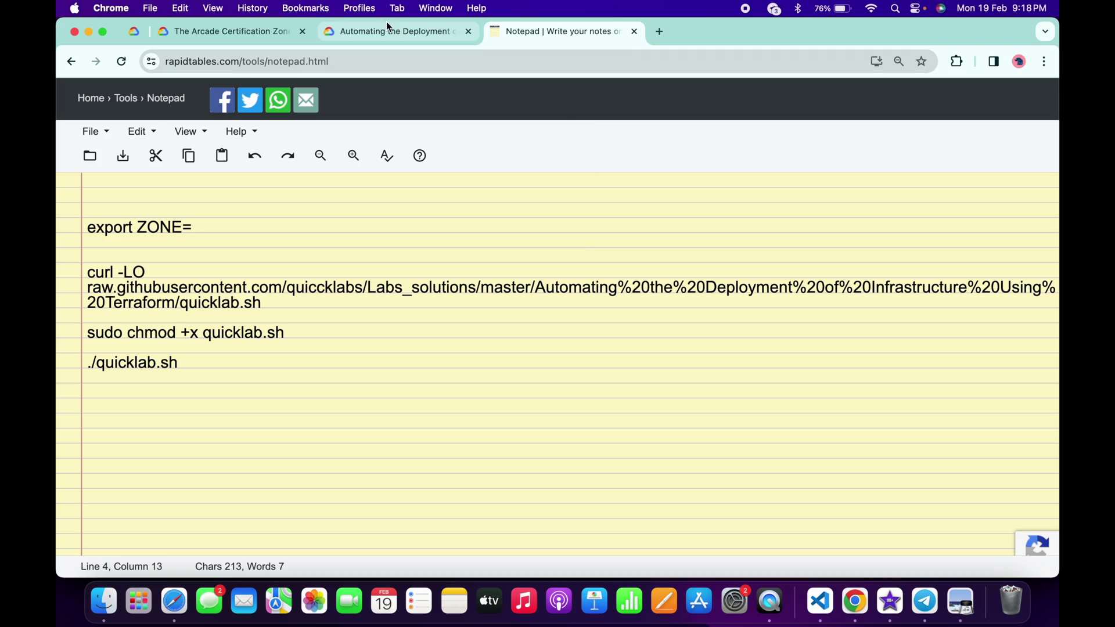
pyautogui.click(370, 31)
pyautogui.scroll(-10, 602, 353)
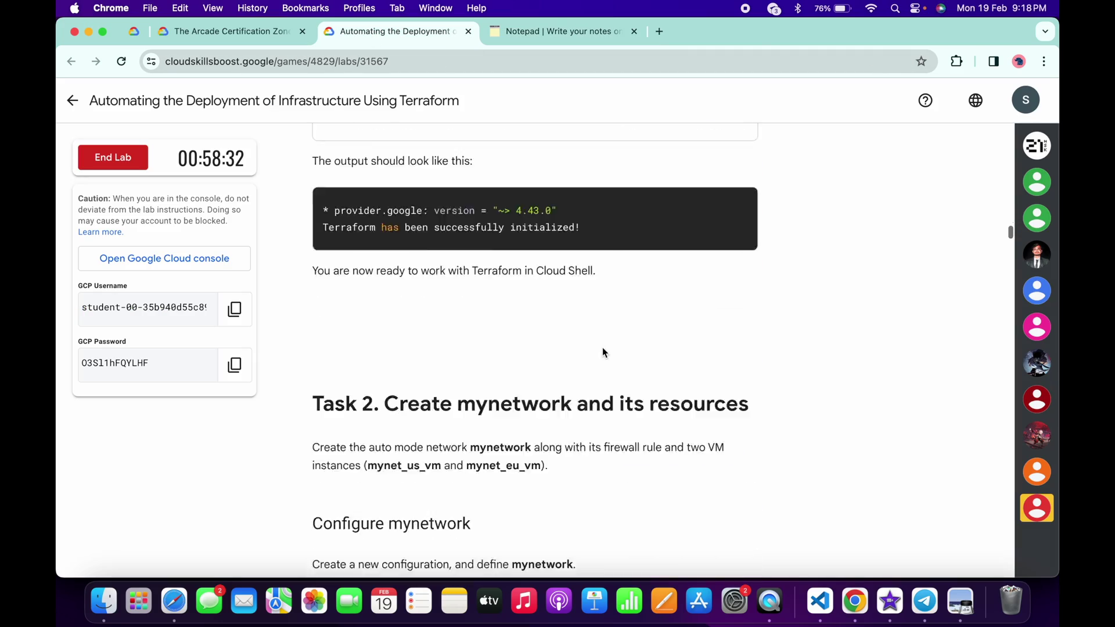
pyautogui.scroll(-10, 602, 353)
pyautogui.scroll(-10, 602, 353)
pyautogui.scroll(-10, 602, 352)
pyautogui.scroll(-10, 603, 352)
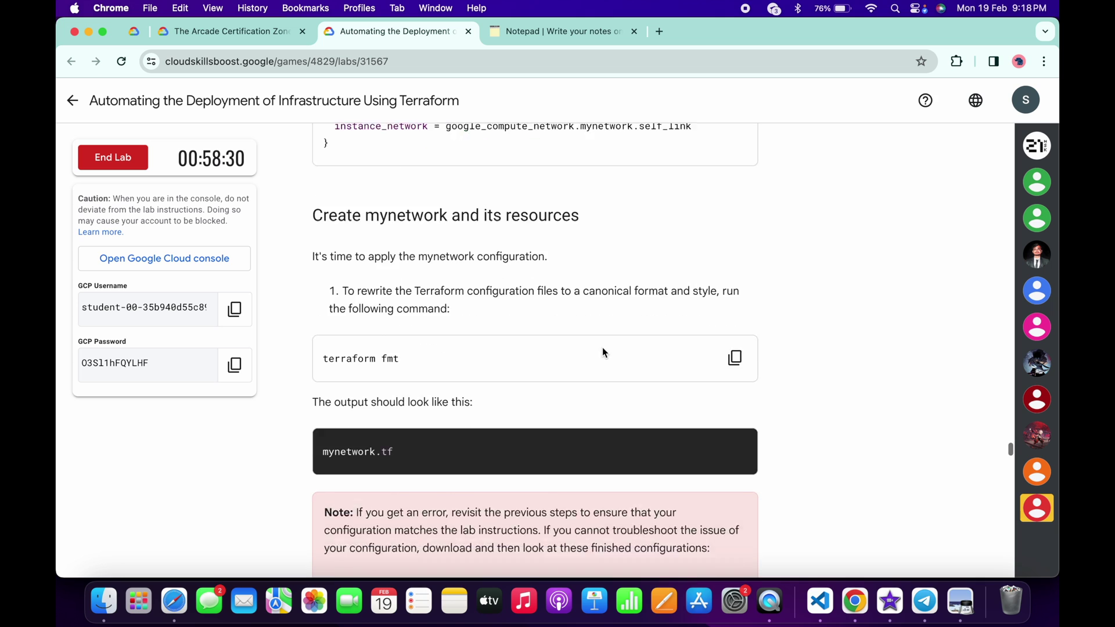
pyautogui.scroll(-10, 602, 352)
pyautogui.scroll(-10, 602, 353)
pyautogui.scroll(2, 603, 348)
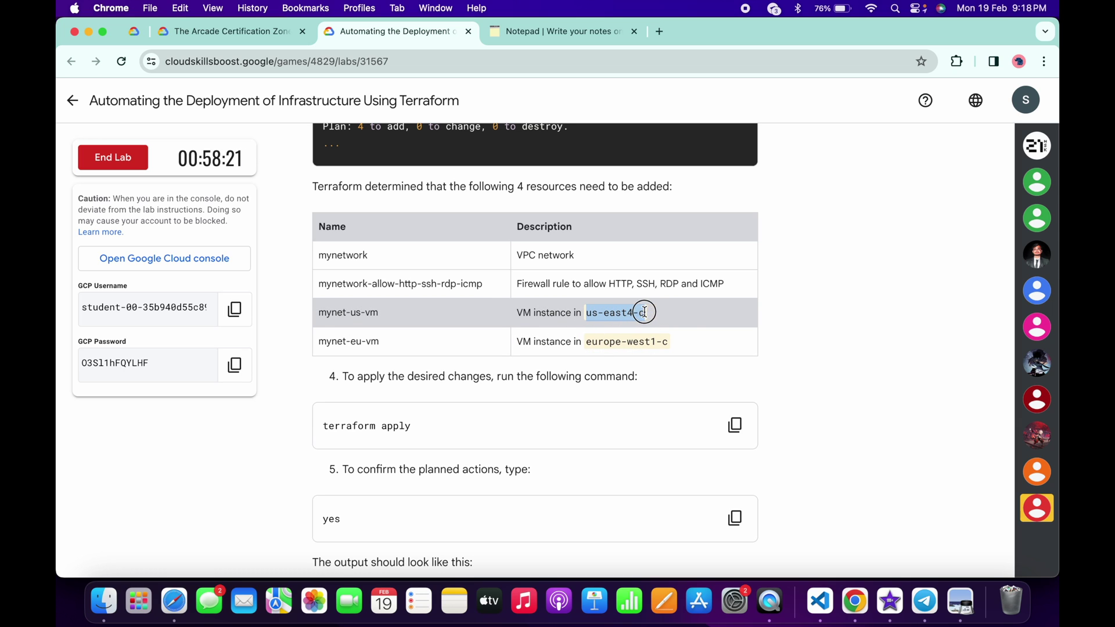
pyautogui.moveTo(587, 312); pyautogui.dragTo(695, 327)
# - Copy us-east4-c into the notes so the line reads export ZONE=us-east4-c
pyautogui.press('super+c')
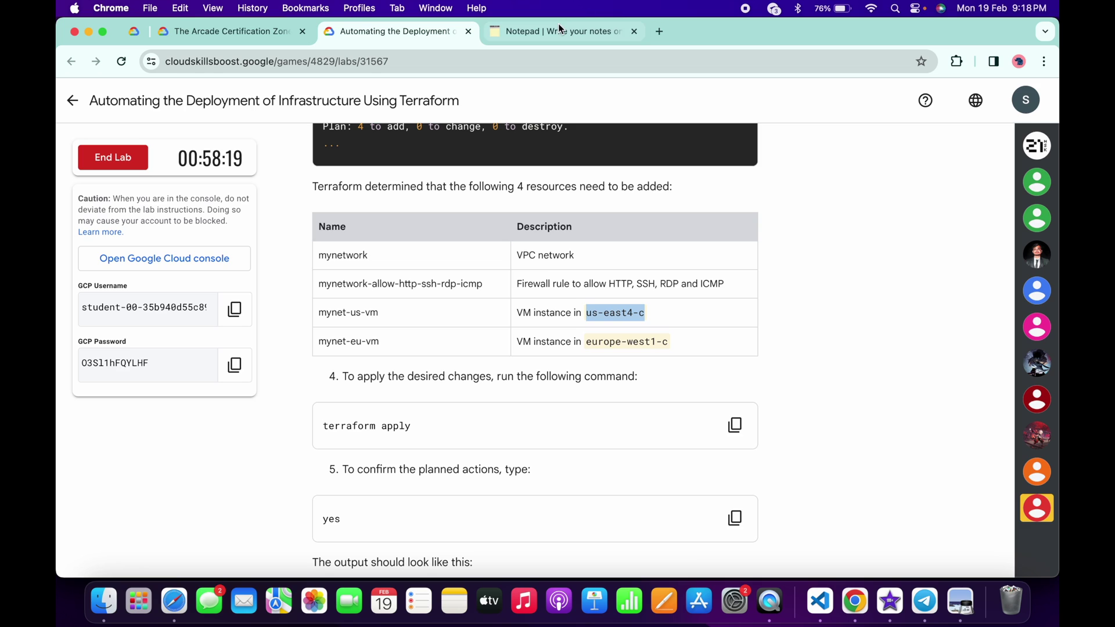
pyautogui.click(561, 30)
pyautogui.press('super+v')
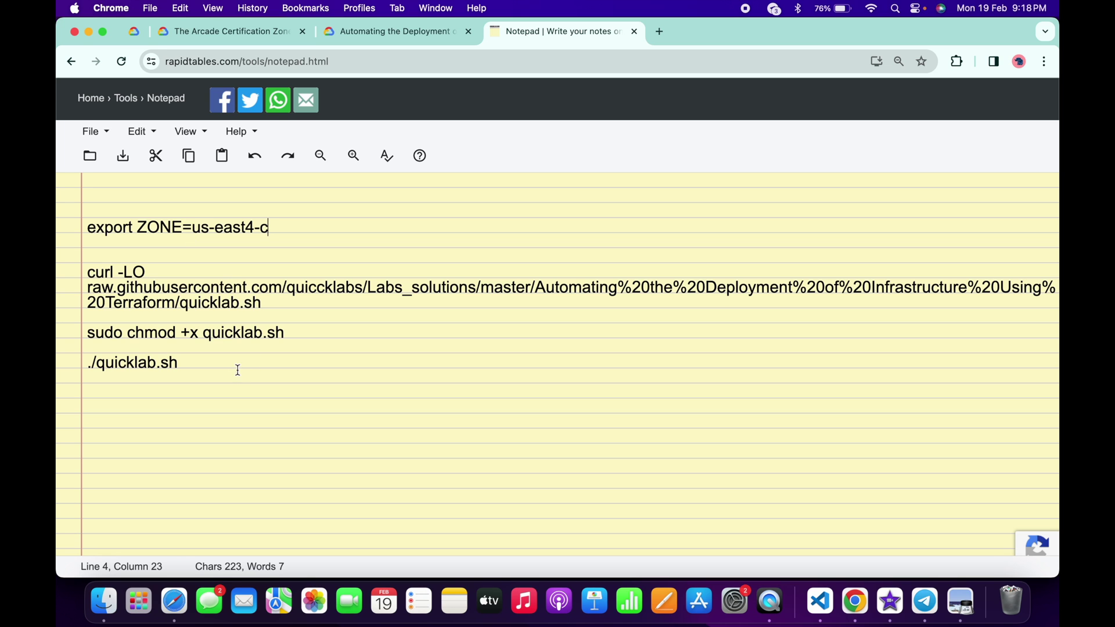
# - Paste the export ZONE, curl, chmod and quicklab.sh commands into Cloud Shell and authorize them
pyautogui.moveTo(230, 377); pyautogui.dragTo(78, 232)
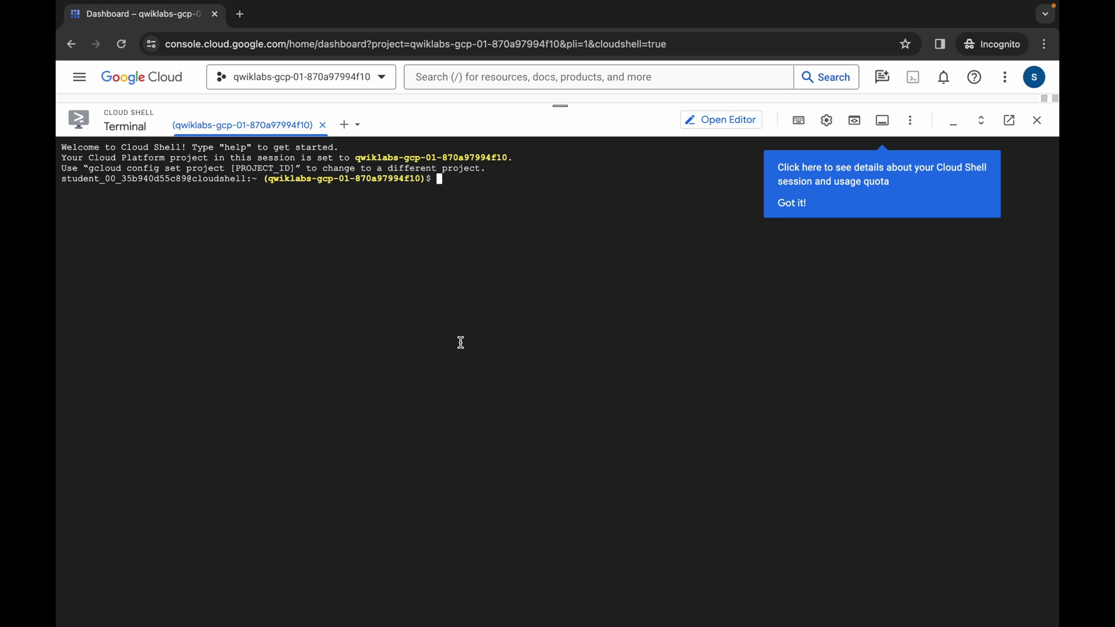
pyautogui.hotkey('ctrl', 'v')
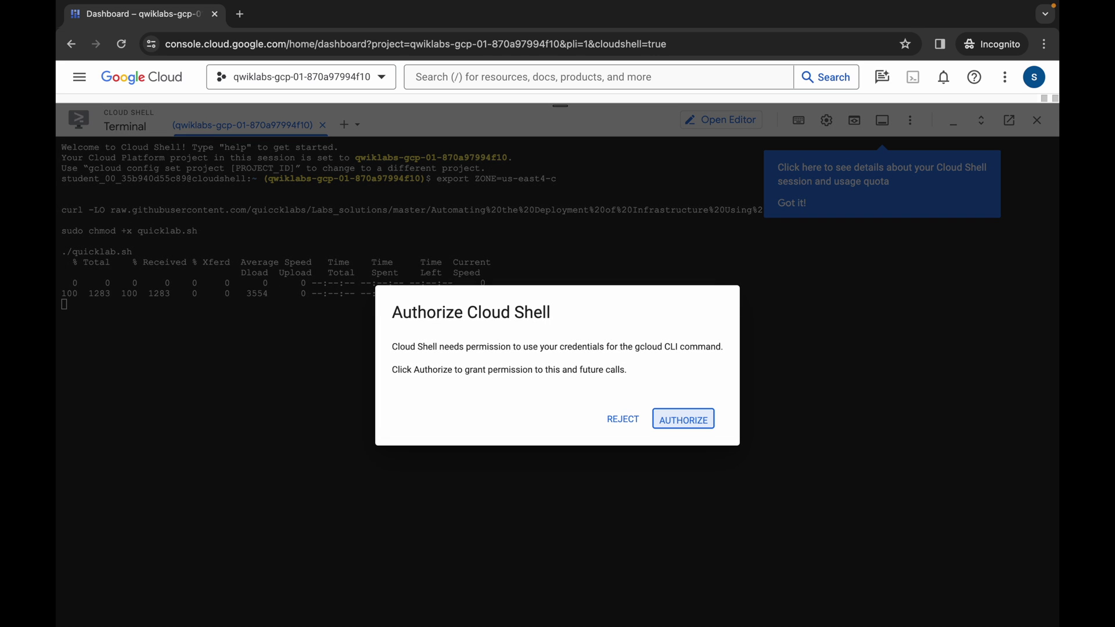
pyautogui.press('Return')
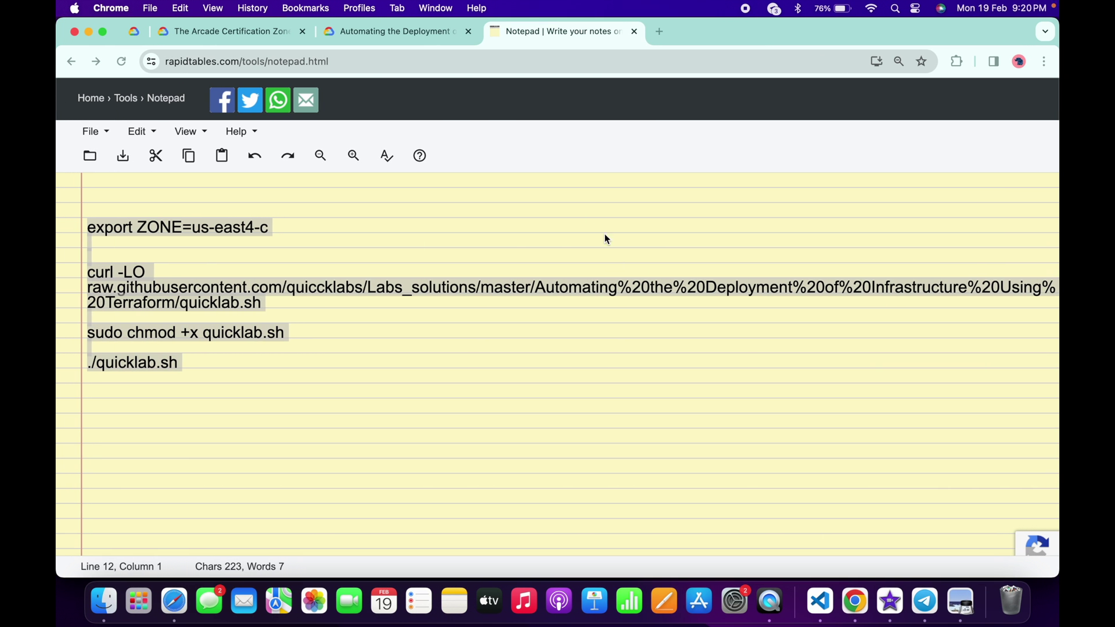
# - Run Check my progress on the 'Create mynetwork and its resources' task
pyautogui.click(403, 29)
pyautogui.scroll(-5, 557, 352)
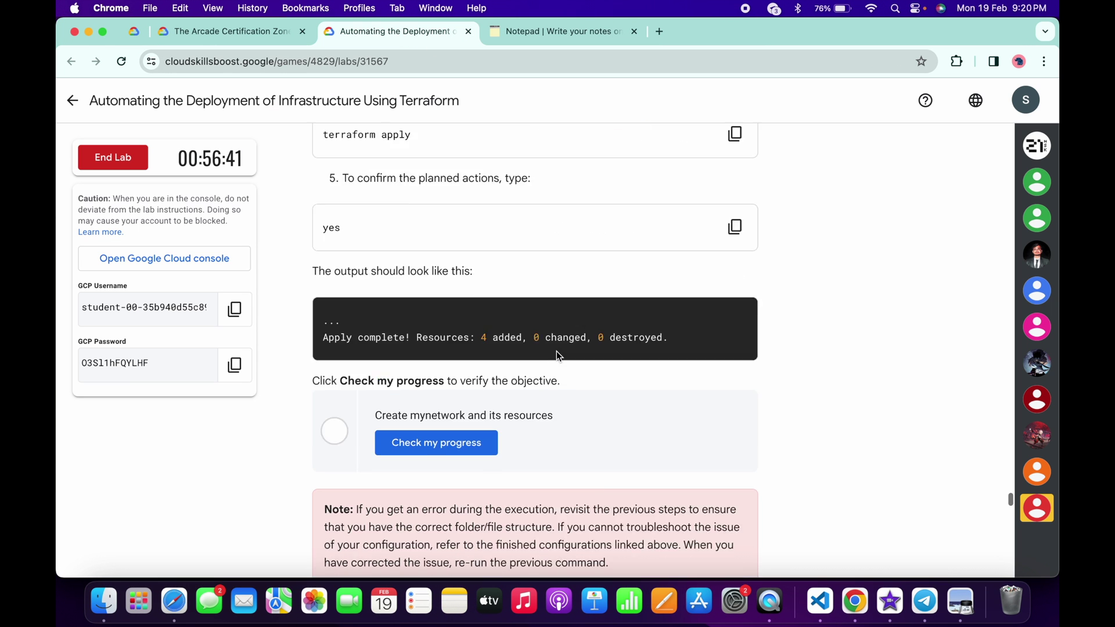
pyautogui.scroll(-5, 556, 351)
pyautogui.click(451, 184)
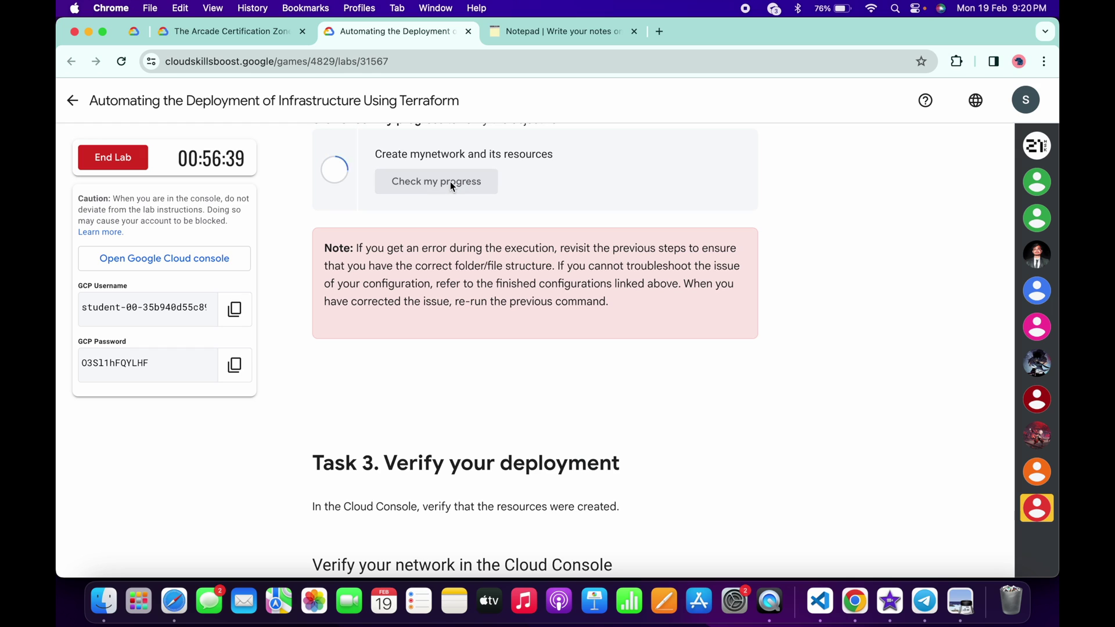